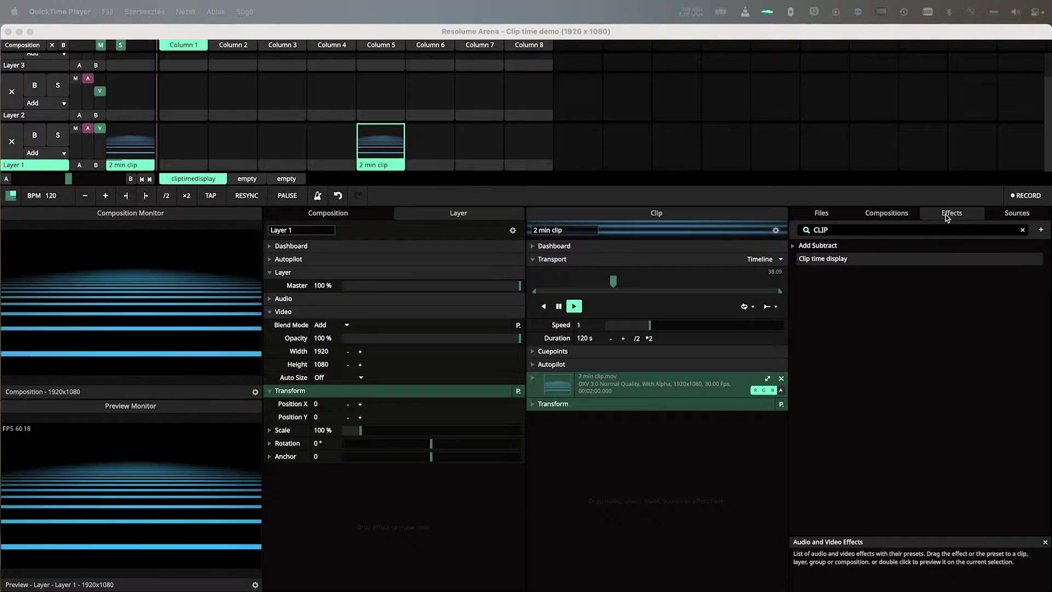
Step: Apply the Clip time display effect to the 2 min clip and open Clip position's animation menu
left_click_drag(838, 258, 658, 460)
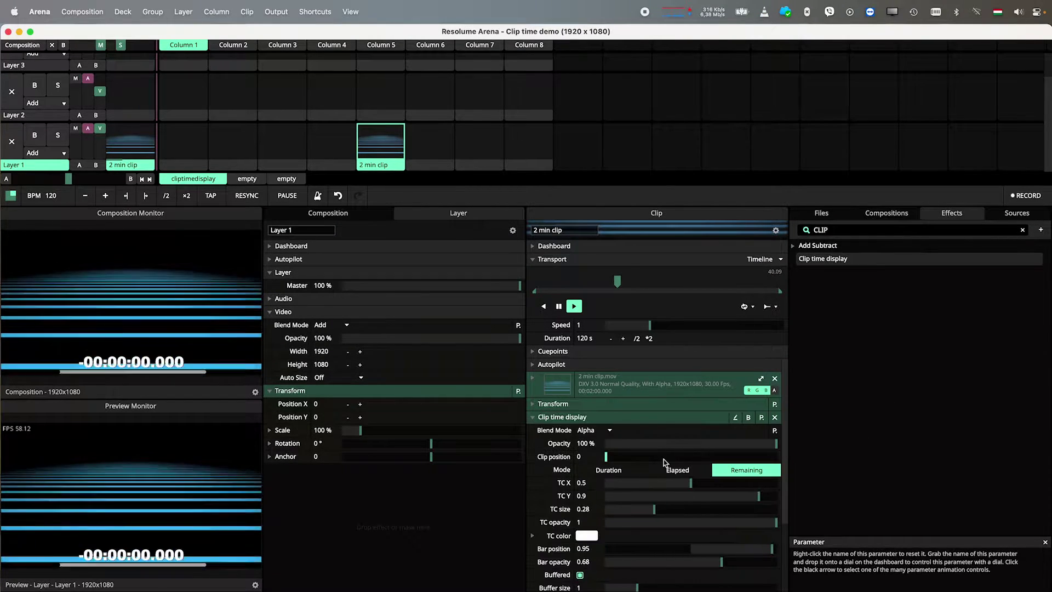
left_click(533, 456)
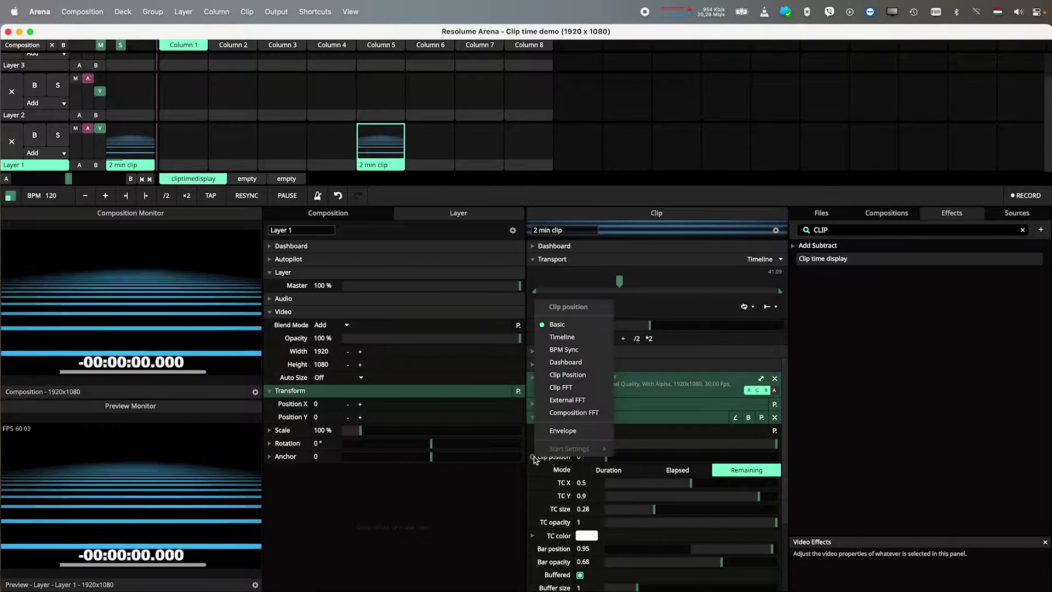
Step: Drive clip position from playback, try Elapsed and Duration, return to Remaining, and test the speed slider
left_click(574, 374)
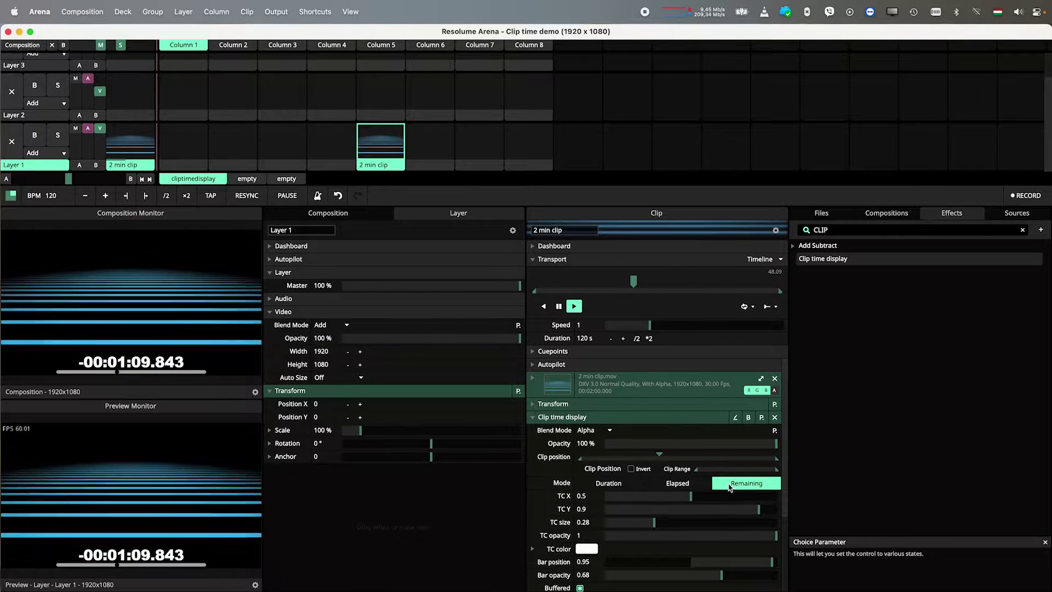
left_click(678, 484)
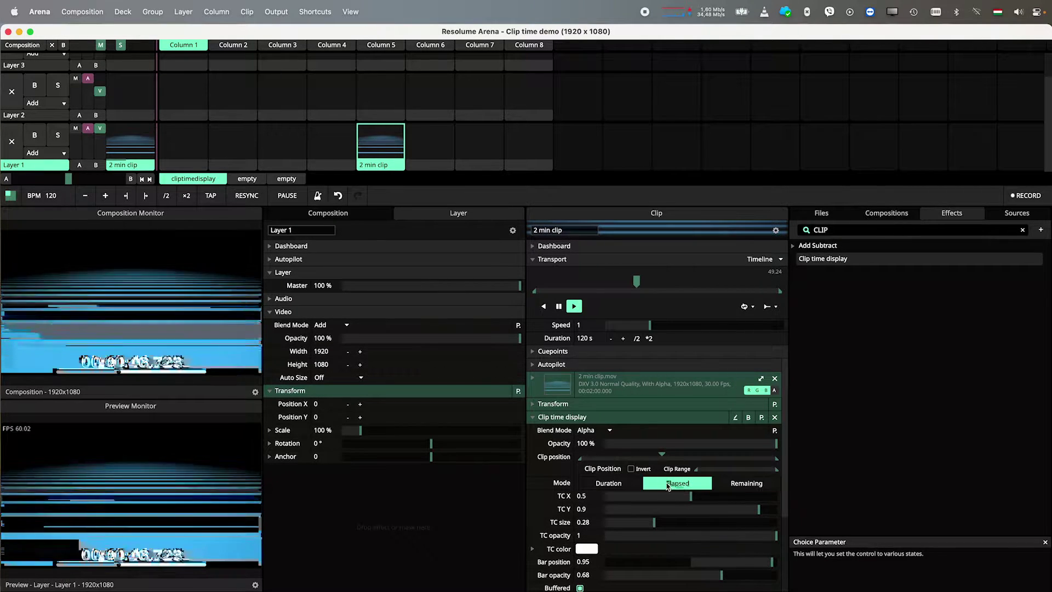
left_click(612, 484)
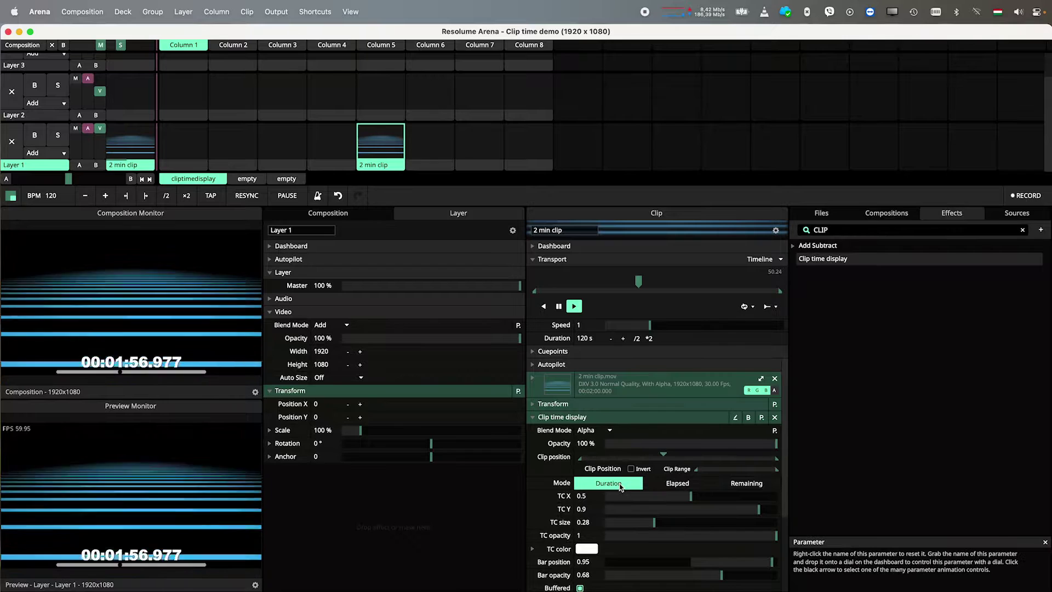
left_click(735, 485)
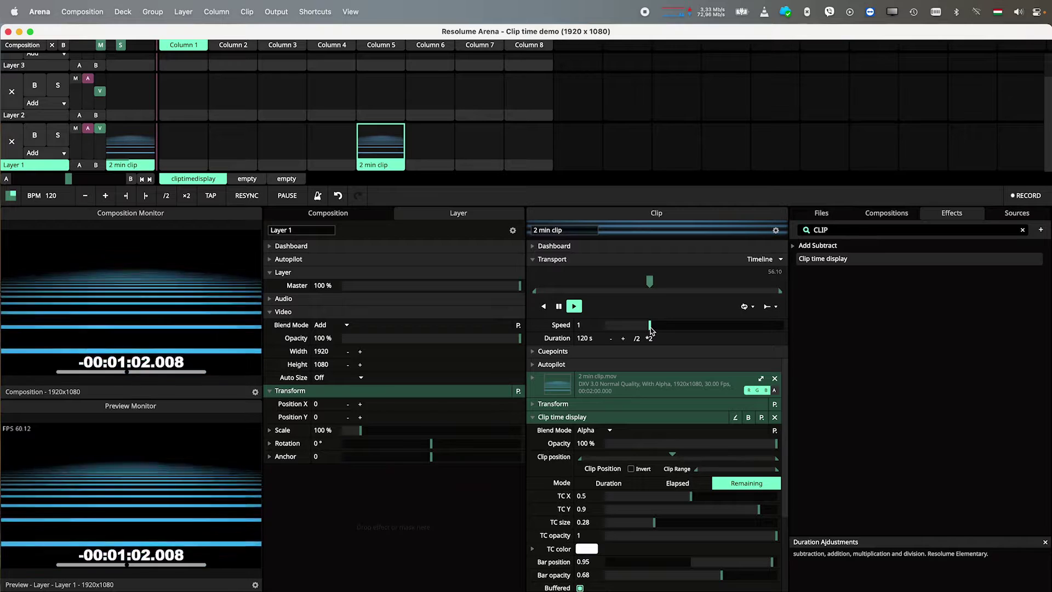
left_click_drag(649, 325, 629, 327)
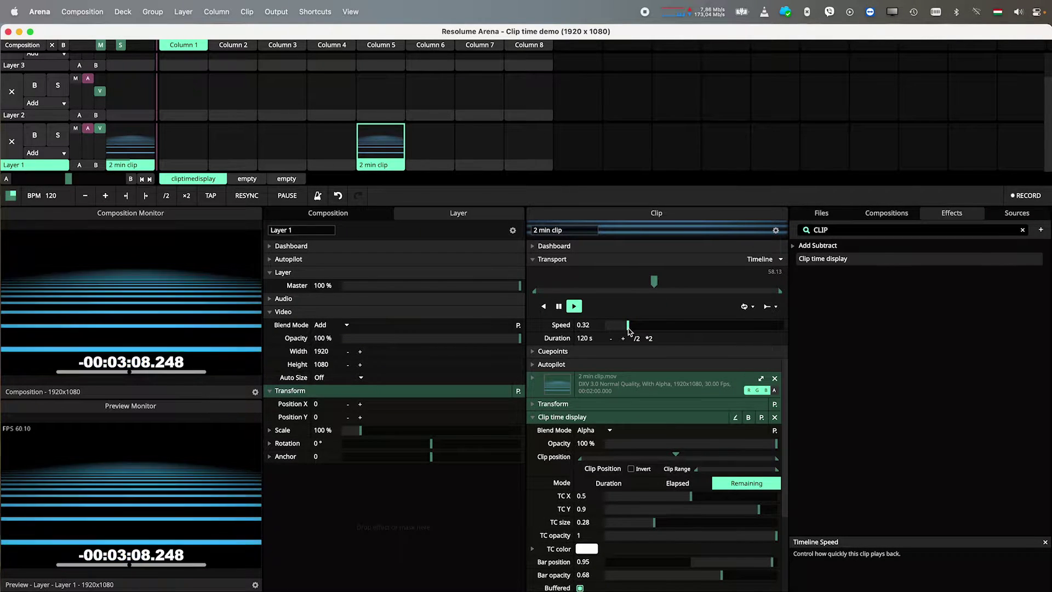
left_click_drag(628, 327, 688, 327)
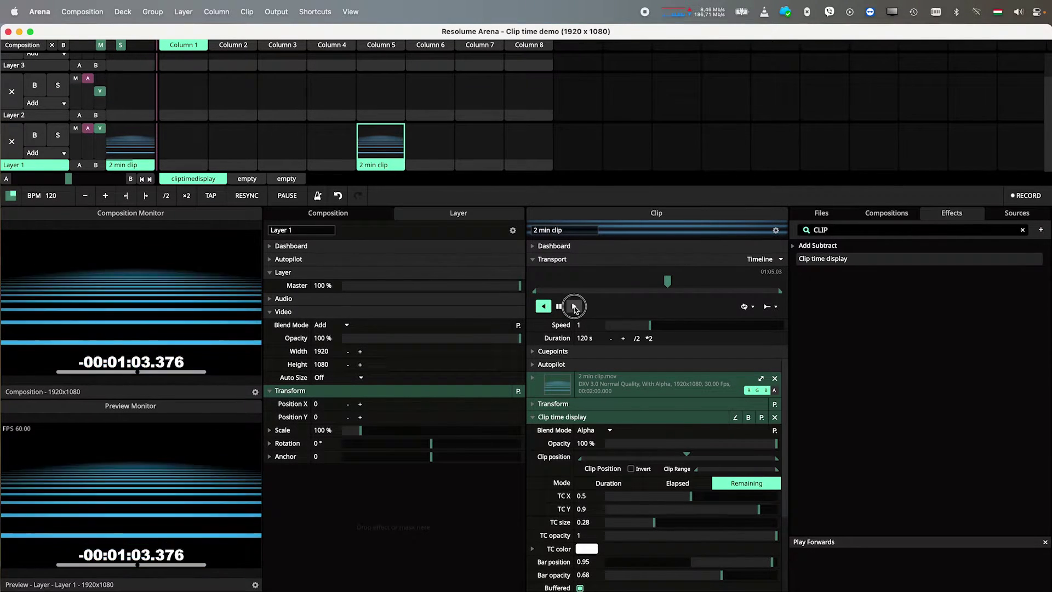
scroll(647, 453, "down", 2)
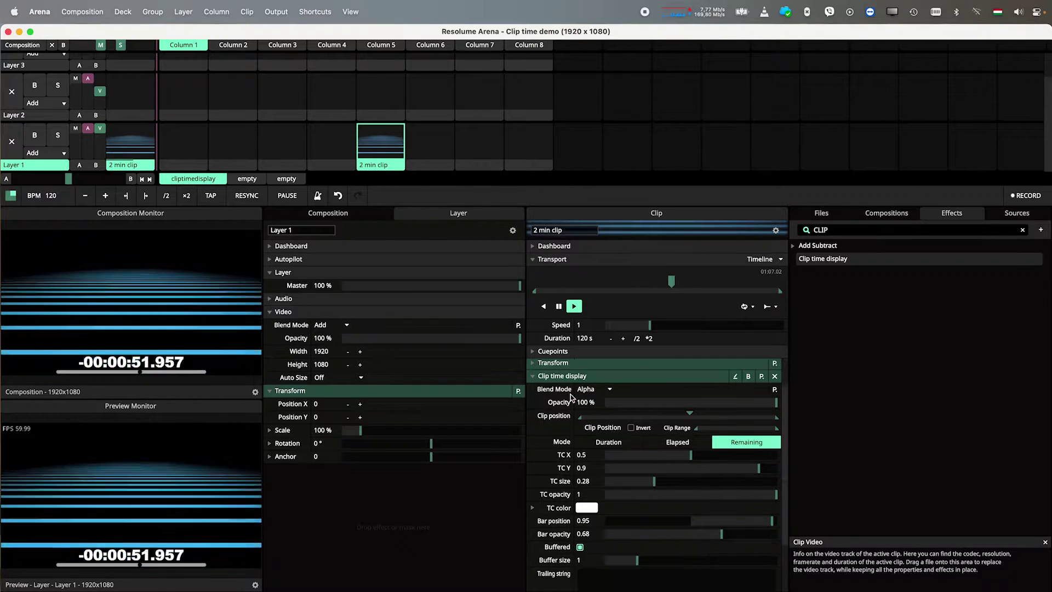
left_click_drag(711, 449, 676, 448)
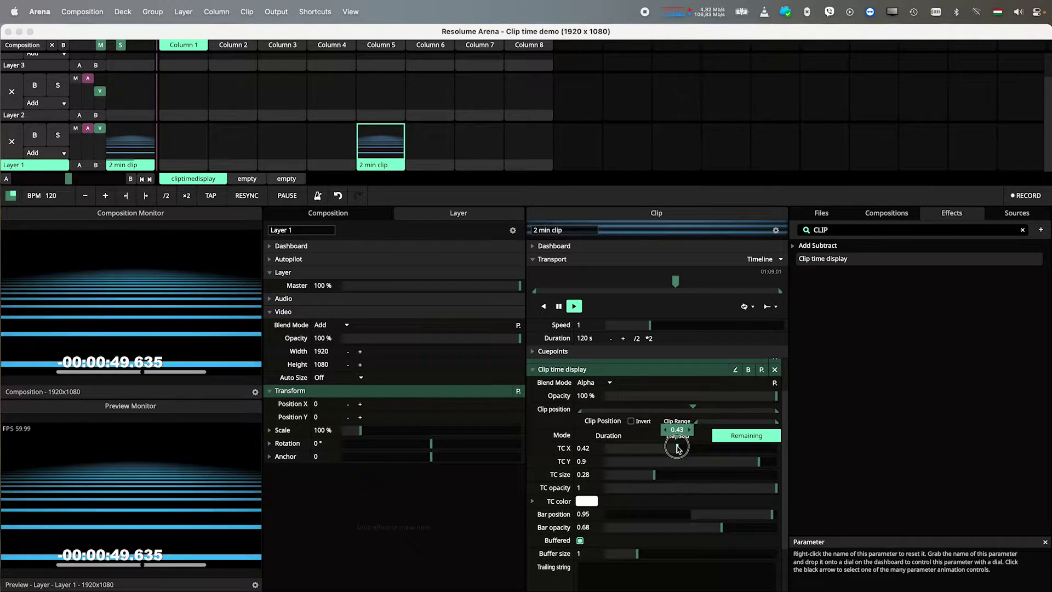
left_click_drag(756, 461, 744, 461)
key("super+z")
key("super+z")
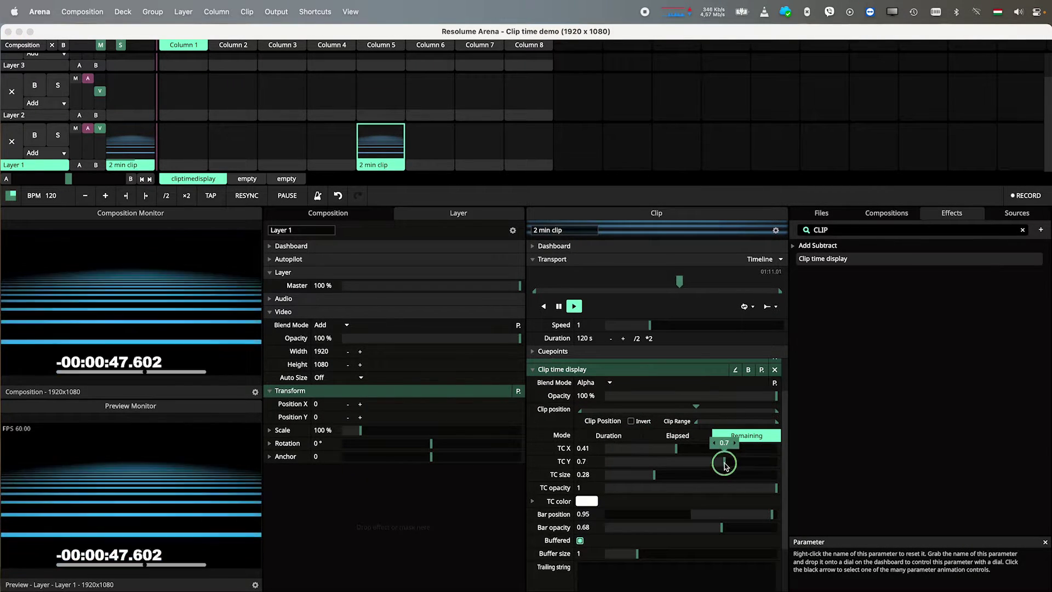
left_click_drag(665, 475, 655, 475)
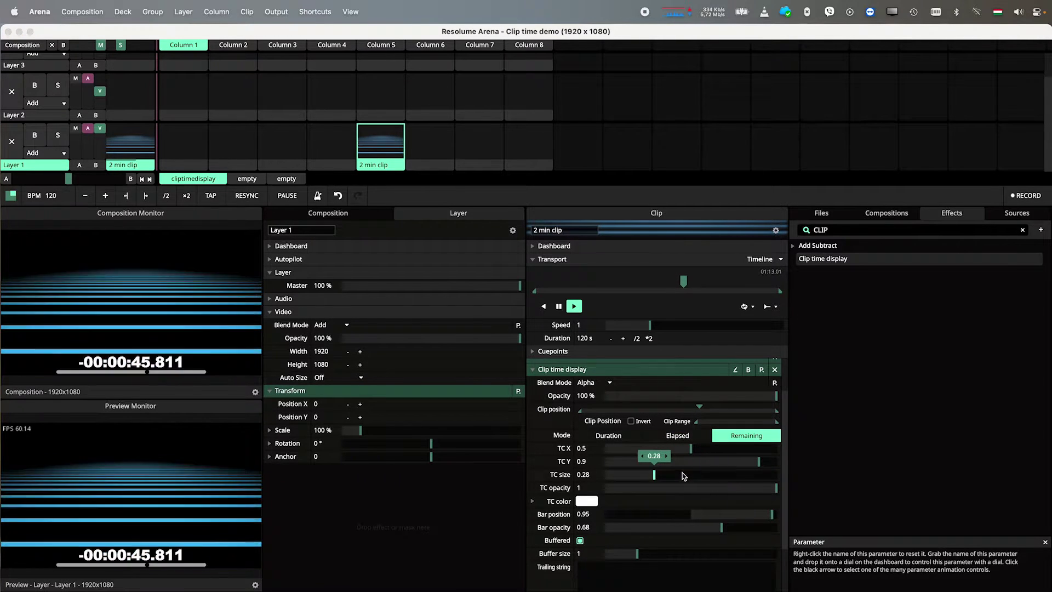
mouse_move(773, 488)
left_mouse_down()
mouse_move(681, 489)
mouse_move(773, 488)
left_mouse_up()
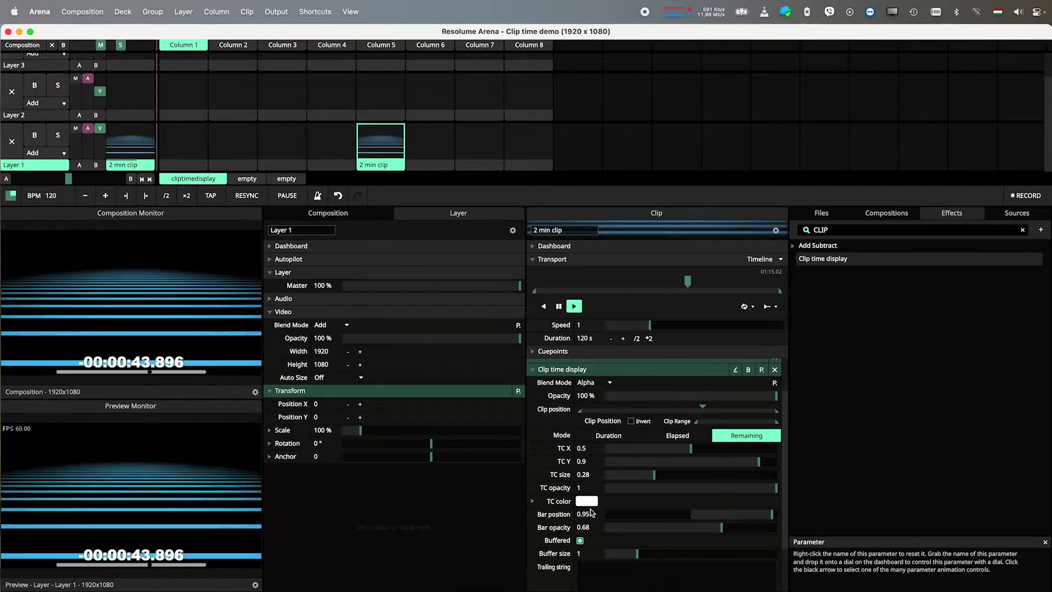
left_click(586, 500)
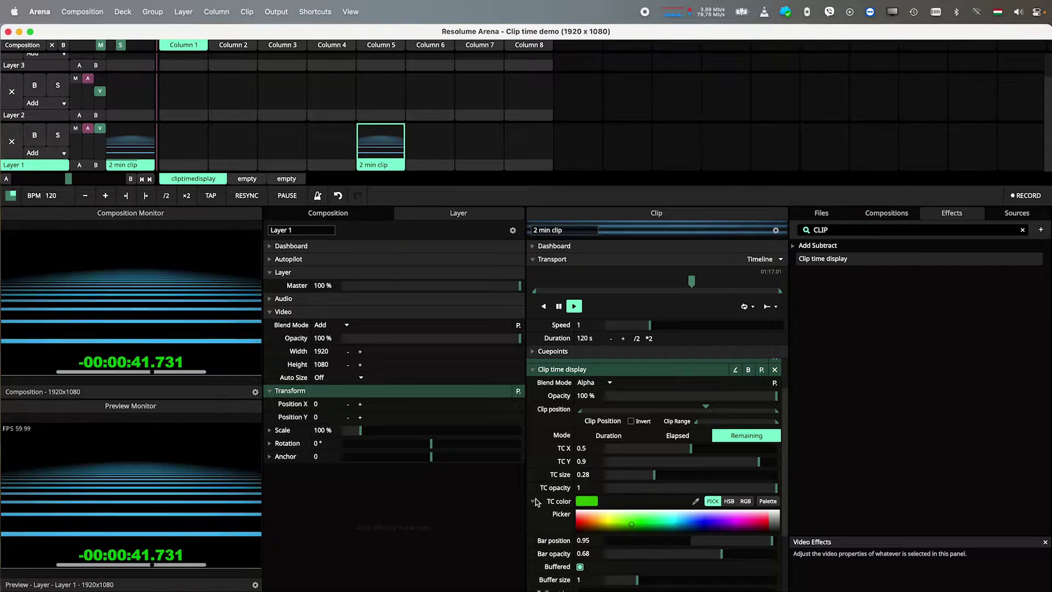
left_click(606, 505)
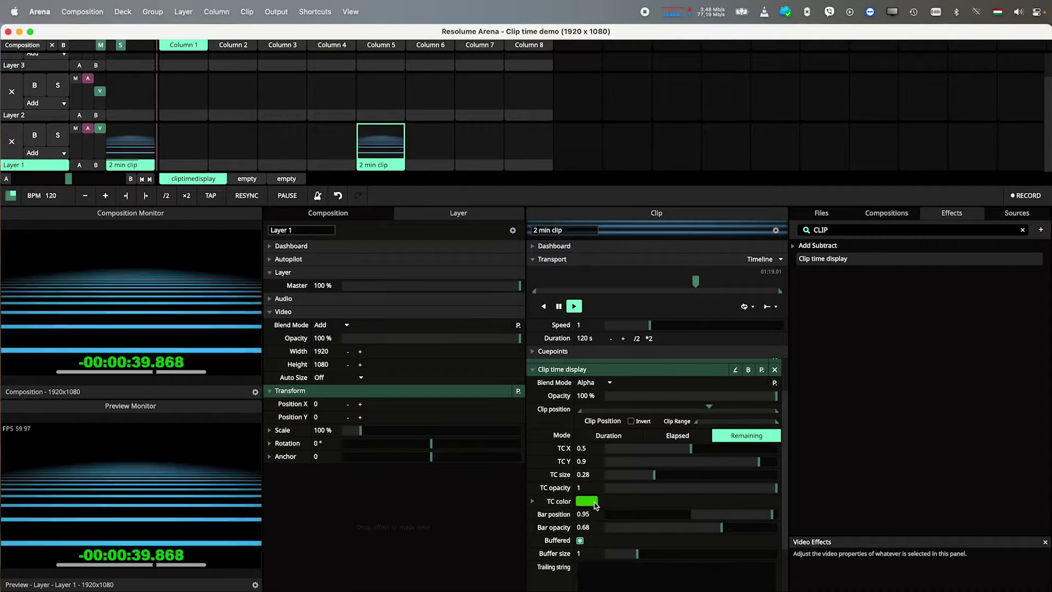
left_click(592, 501)
left_click(533, 501)
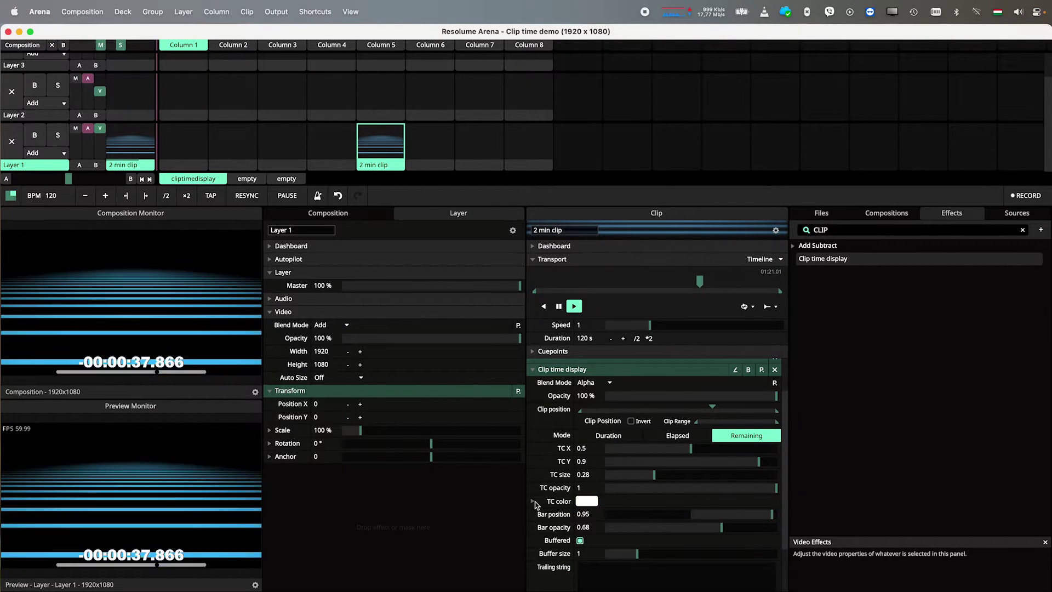
Step: Set Bar opacity to 1 and move the progress bar to 0.98, just under the timecode
left_click_drag(770, 513, 654, 516)
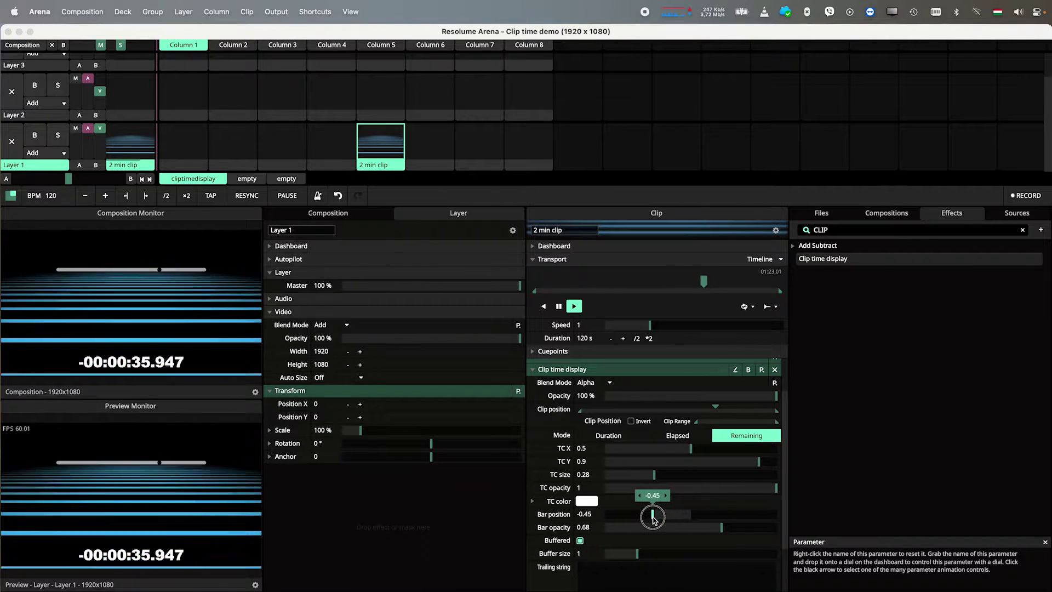
left_click_drag(721, 527, 795, 519)
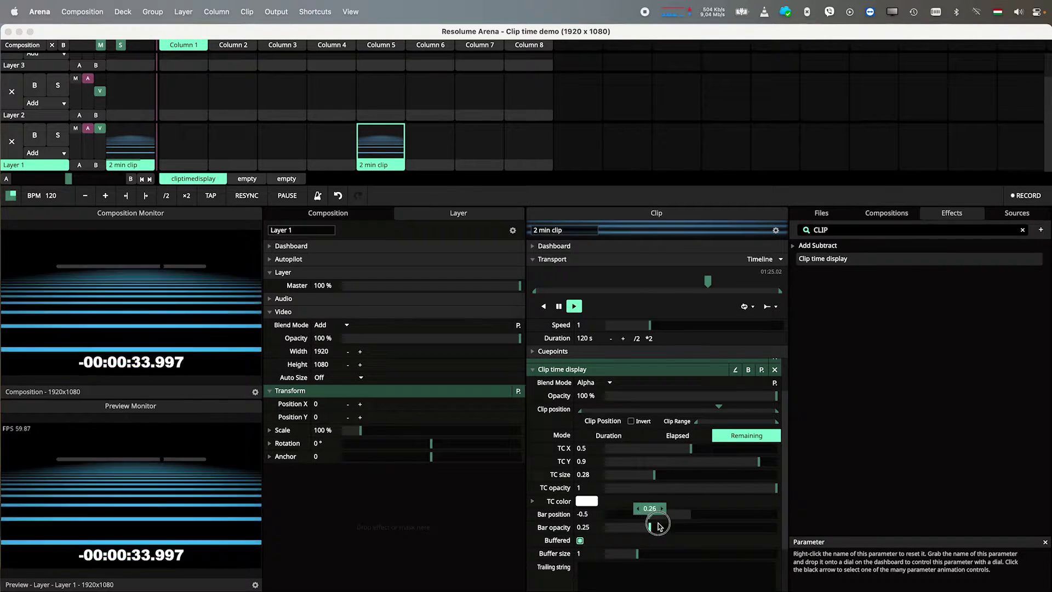
left_click_drag(649, 514, 777, 513)
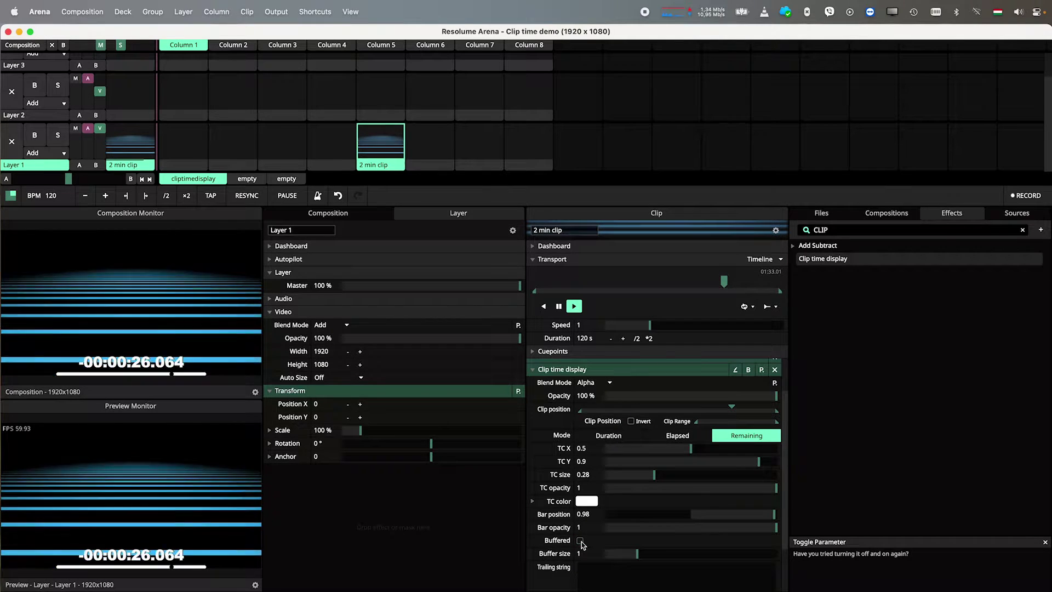
scroll(580, 540, "down", 3)
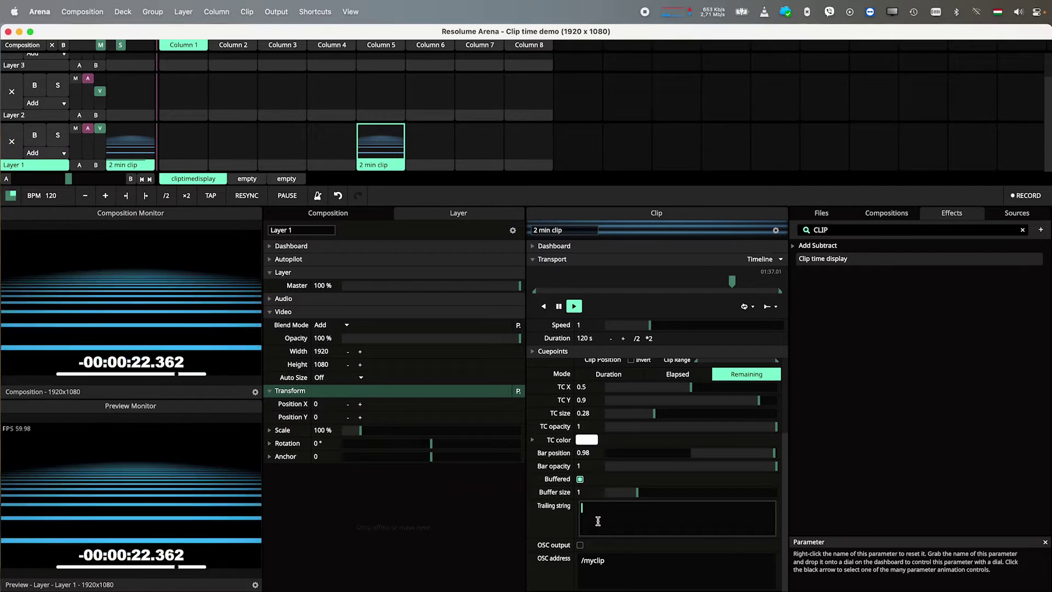
type("clip name")
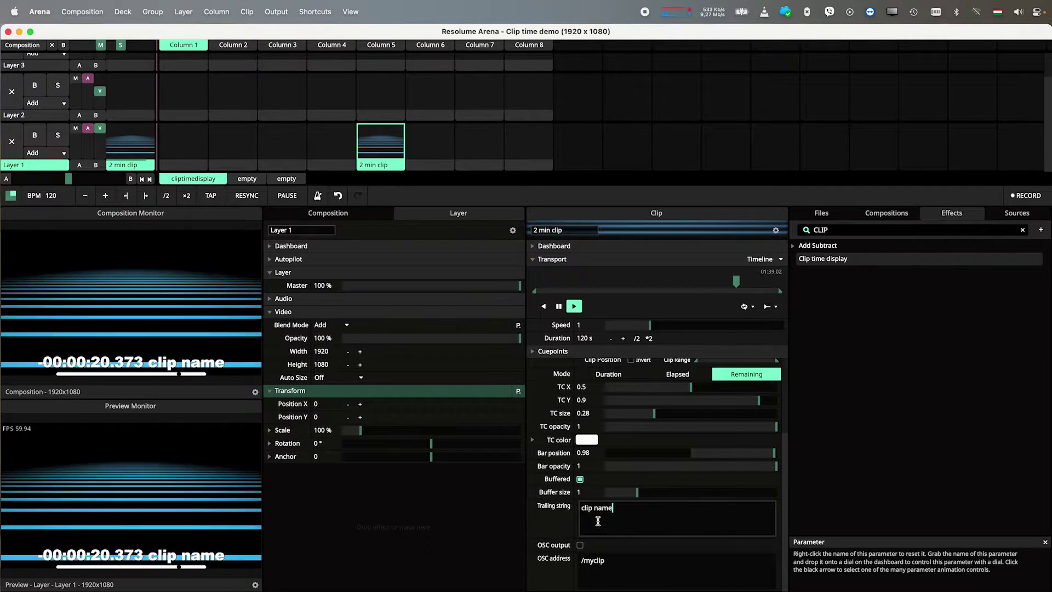
Step: Enable OSC output for the clip time display and go to the Arena menu
left_click(580, 545)
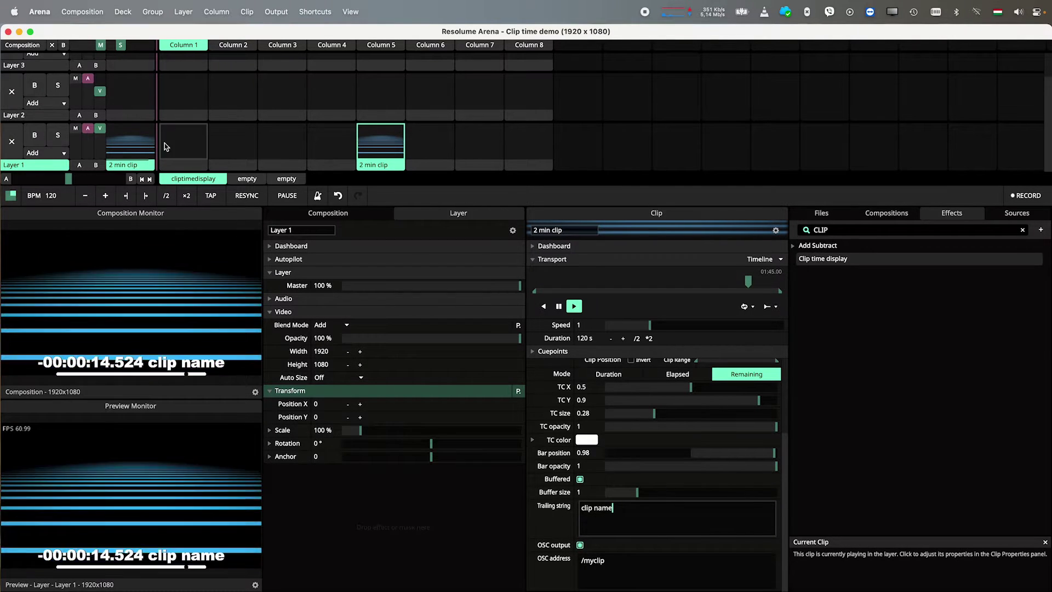
left_click(40, 12)
Step: Check the OSC preferences, close the Preferences window, and switch back to the clip settings
left_click(50, 33)
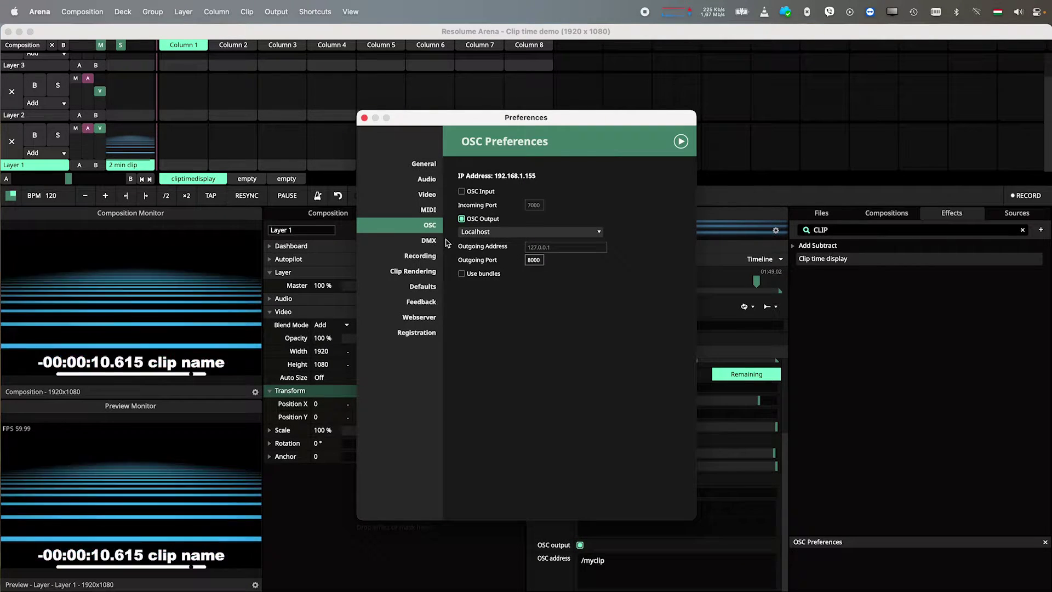
left_click(364, 119)
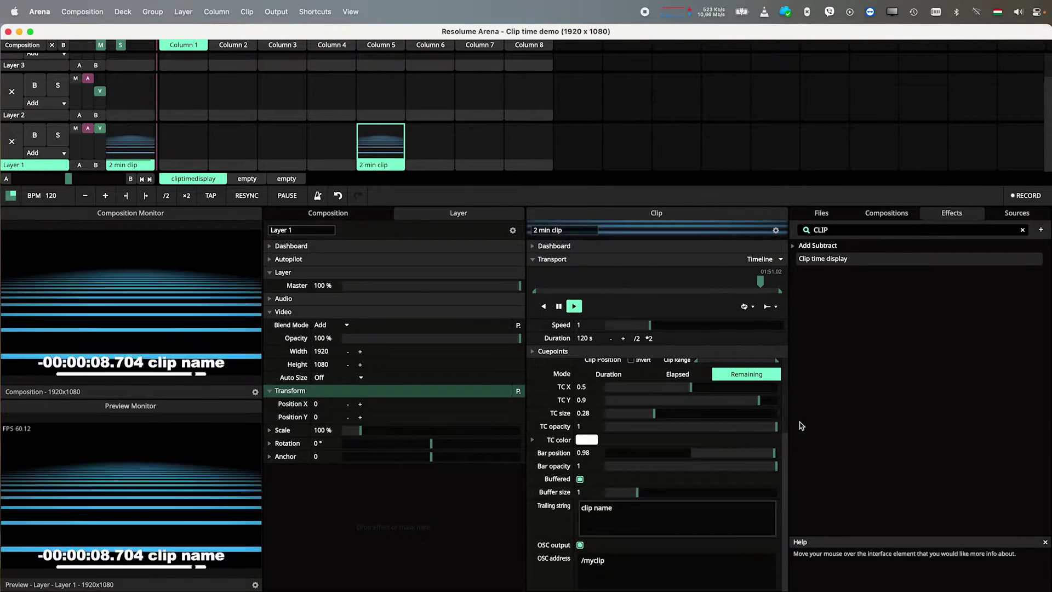
key("super+Tab")
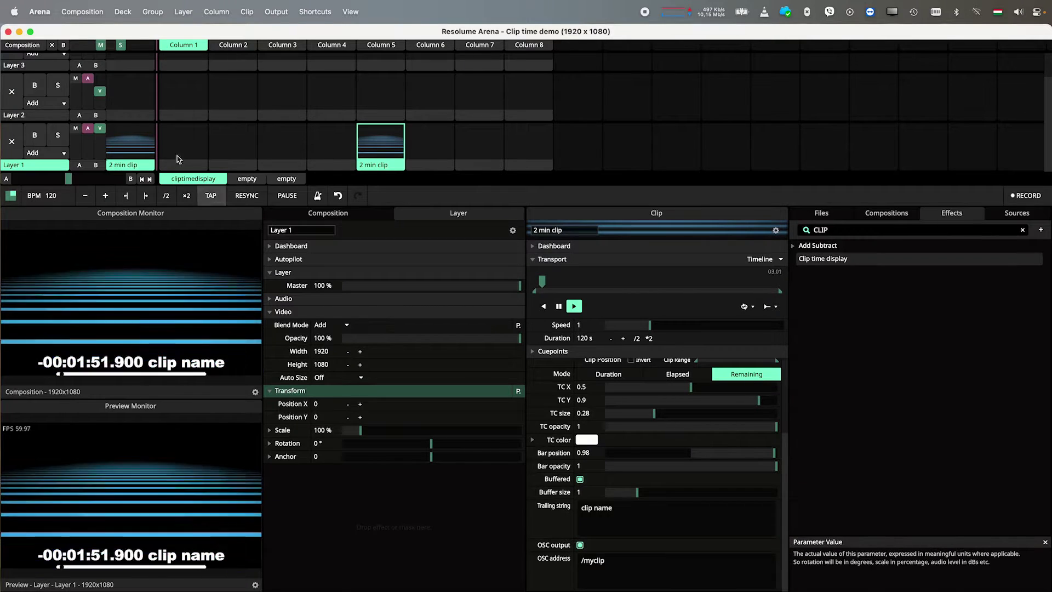
Step: Change the composition height from 1080 to 1600 in Composition Settings and apply it
left_click(82, 12)
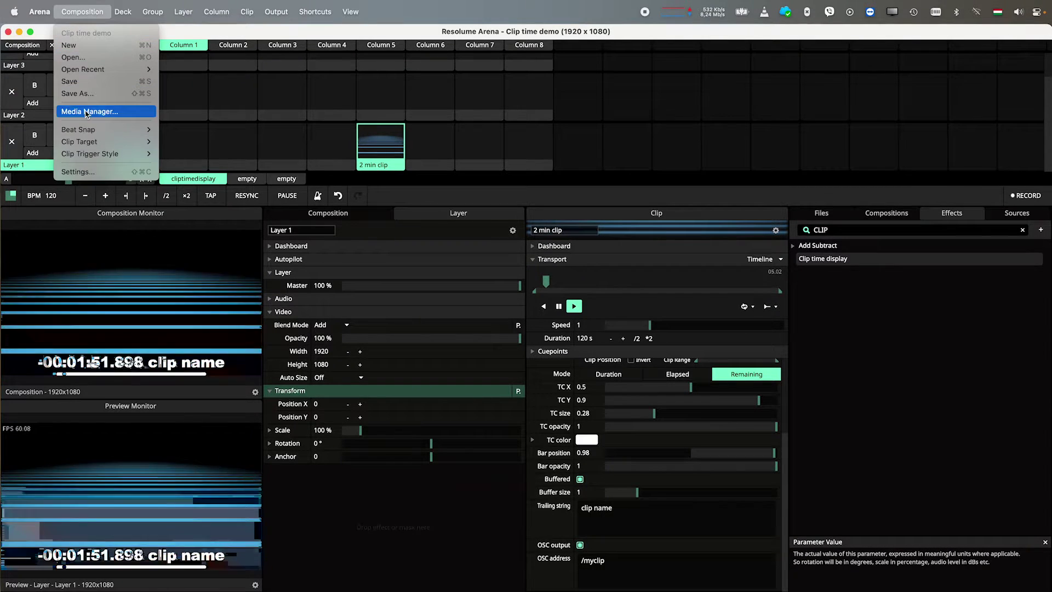
left_click(86, 172)
double_click(516, 315)
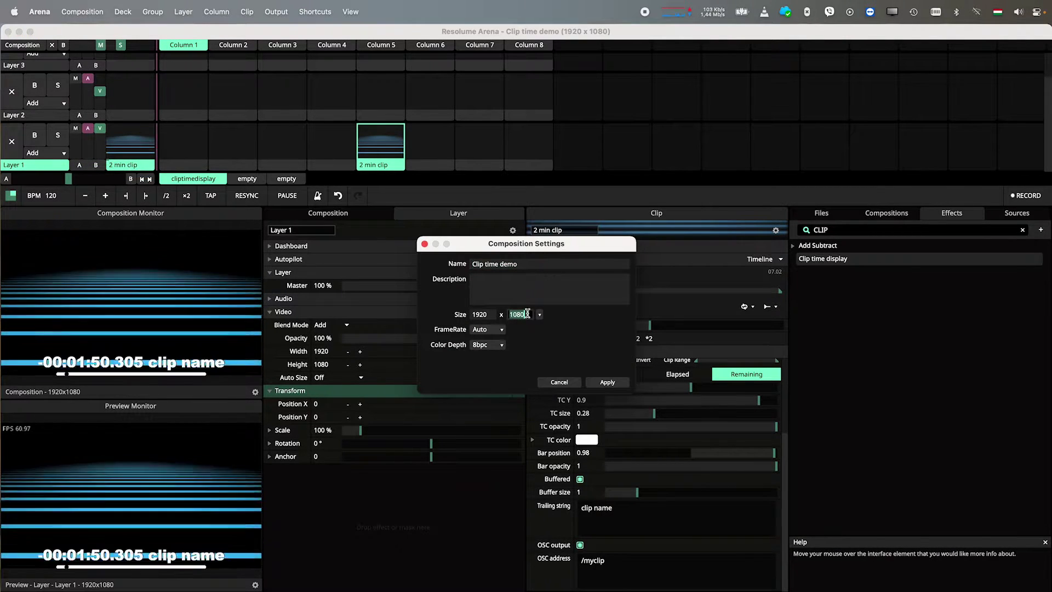
type("1600")
key("Return")
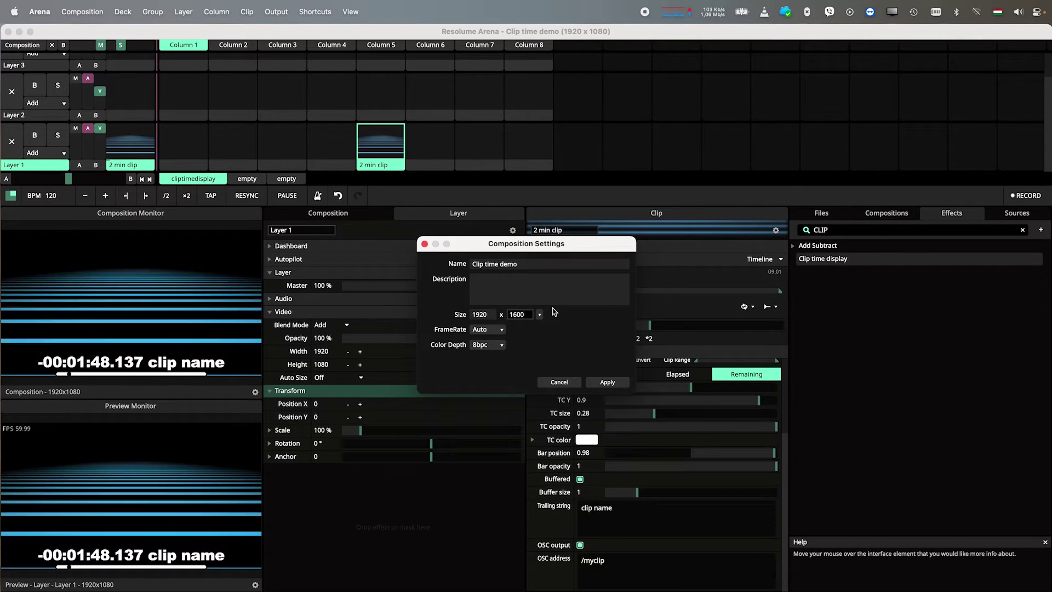
left_click(608, 382)
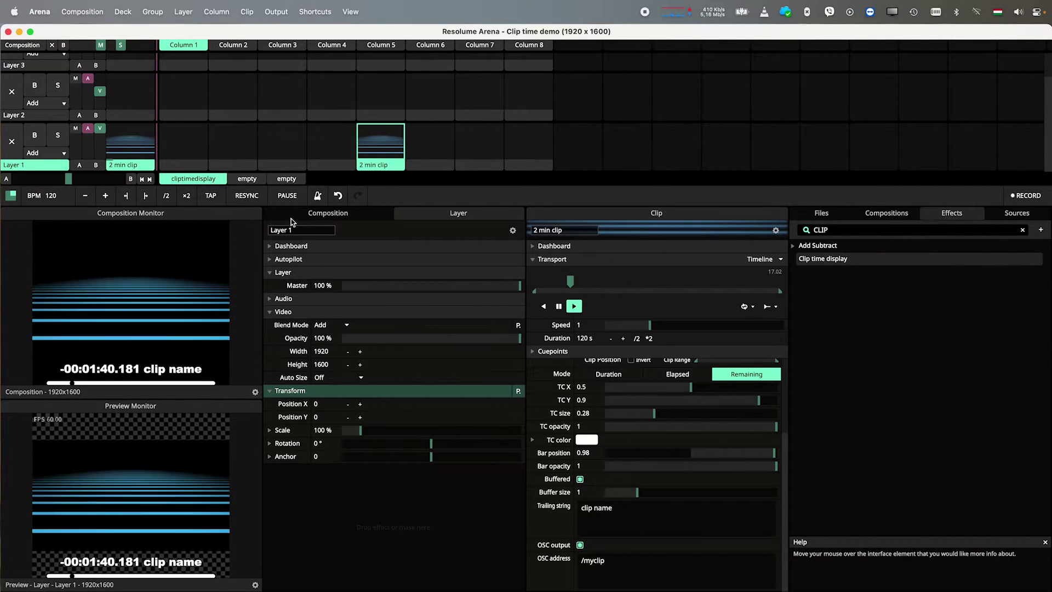
Step: In Advanced Output, move Slice 1's input down to Top 260, then select Screen 1's output transformation
left_click(276, 12)
left_click(309, 174)
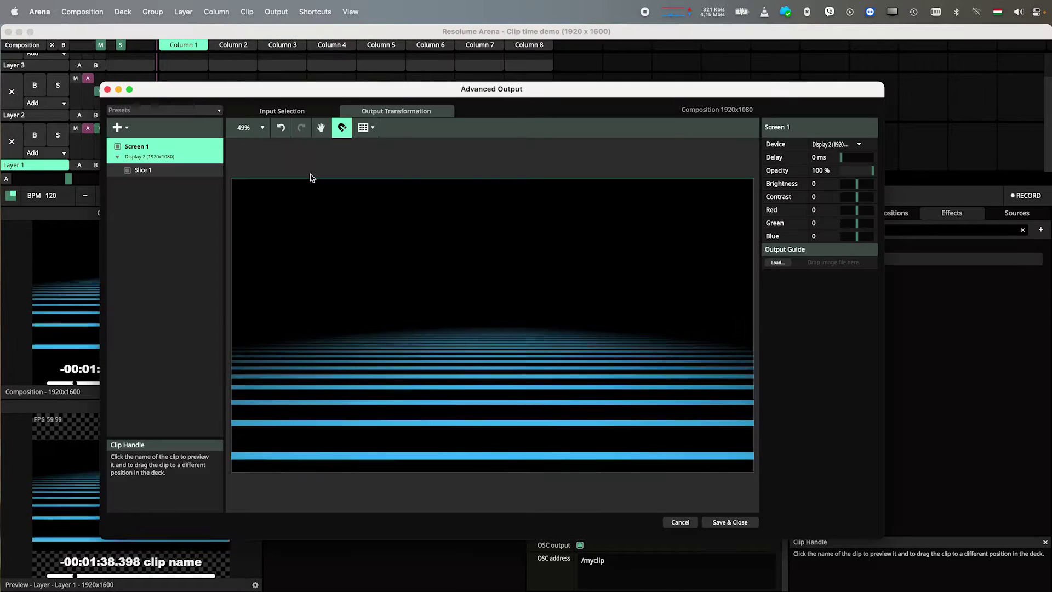
left_click(282, 111)
left_click_drag(429, 243, 431, 293)
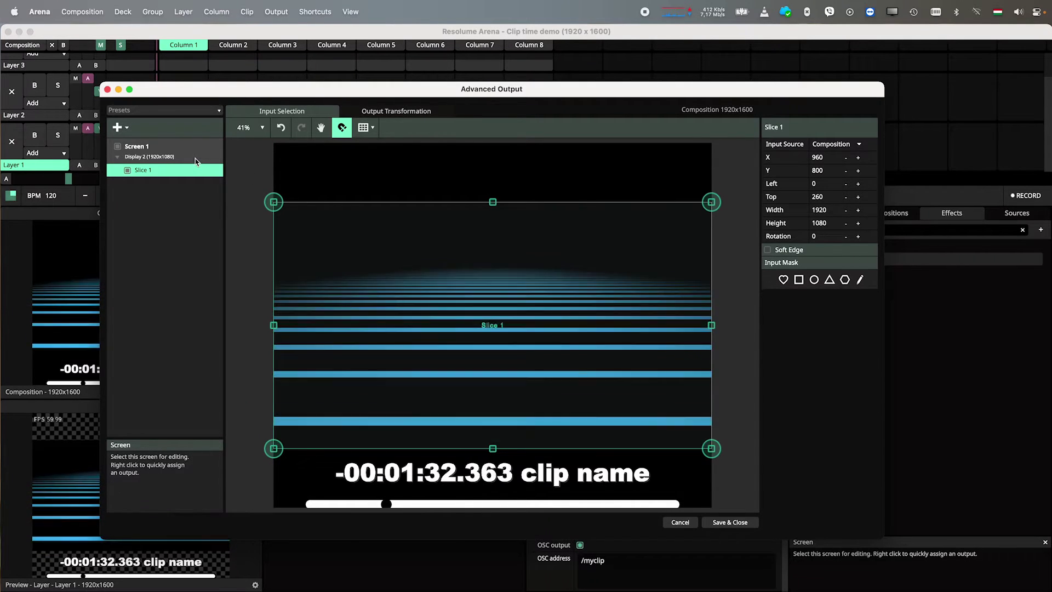
left_click(395, 111)
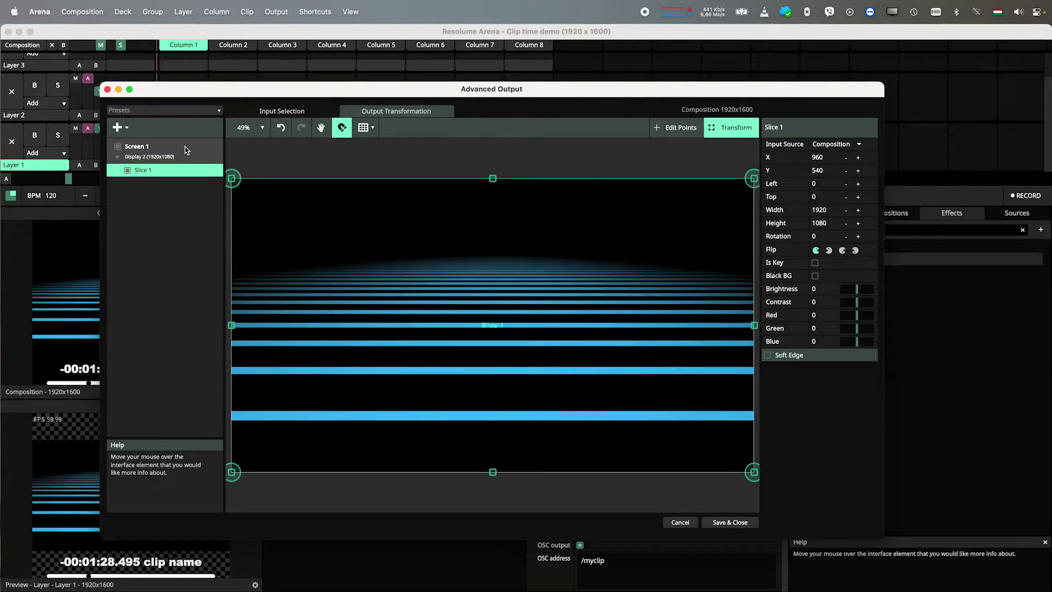
left_click(181, 148)
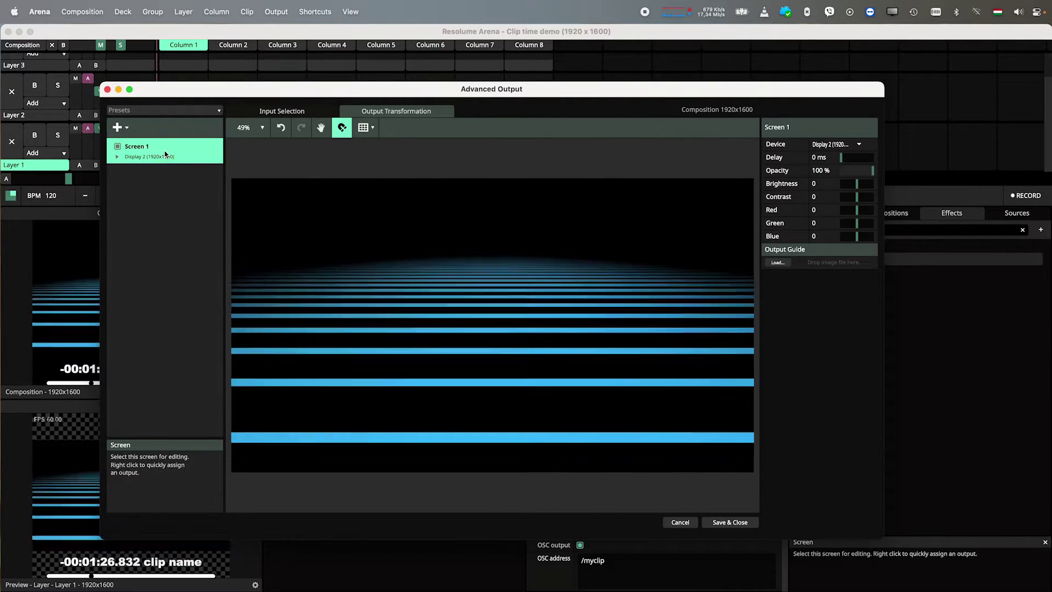
Step: Add Screen 2 as a virtual output and give it a new slice
right_click(165, 155)
left_click(197, 251)
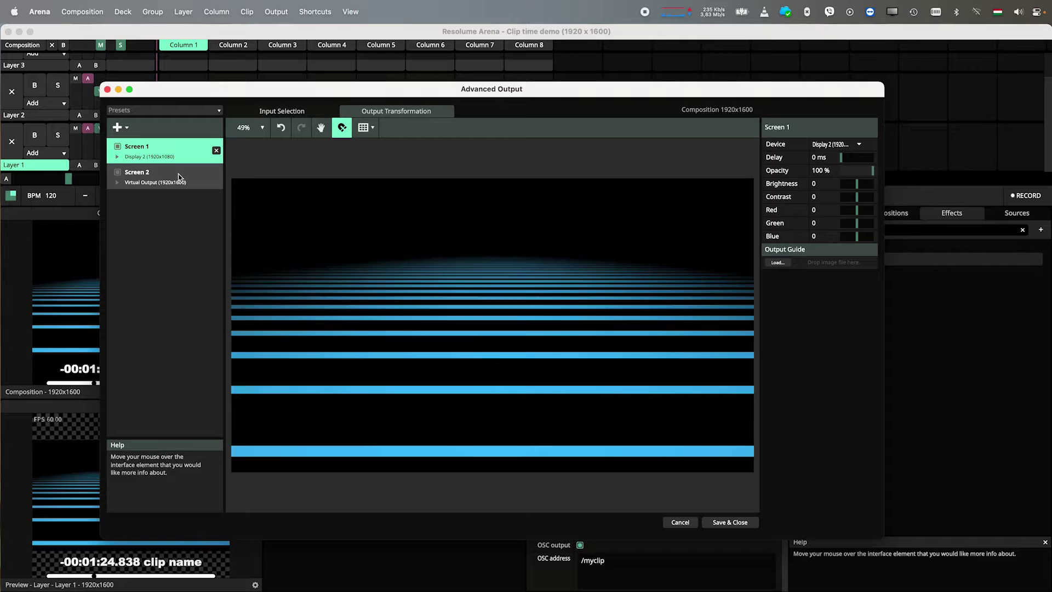
left_click(178, 177)
left_click(118, 183)
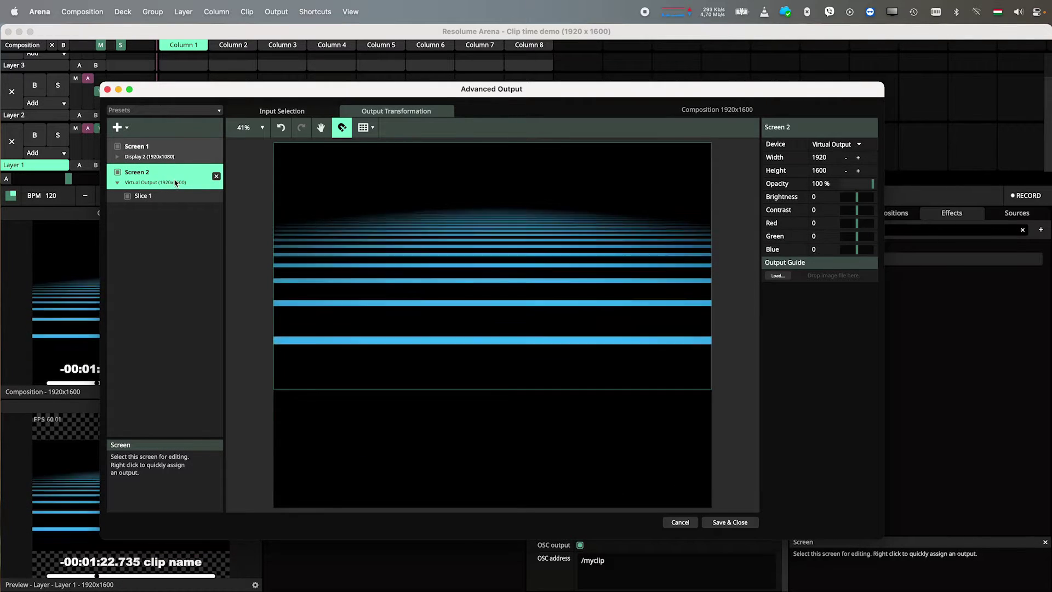
left_click(118, 127)
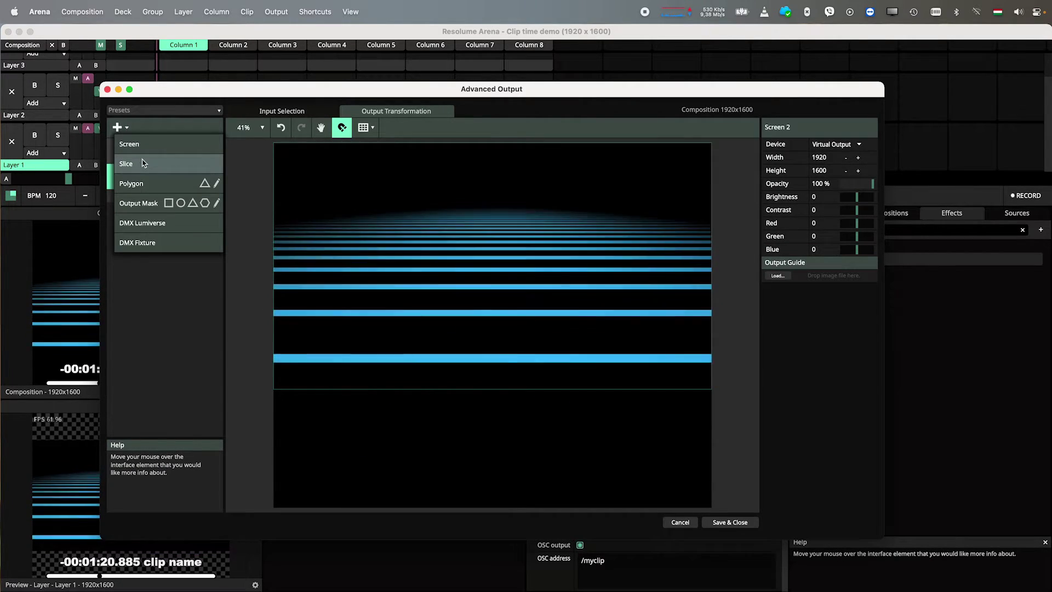
left_click(125, 163)
left_click(282, 110)
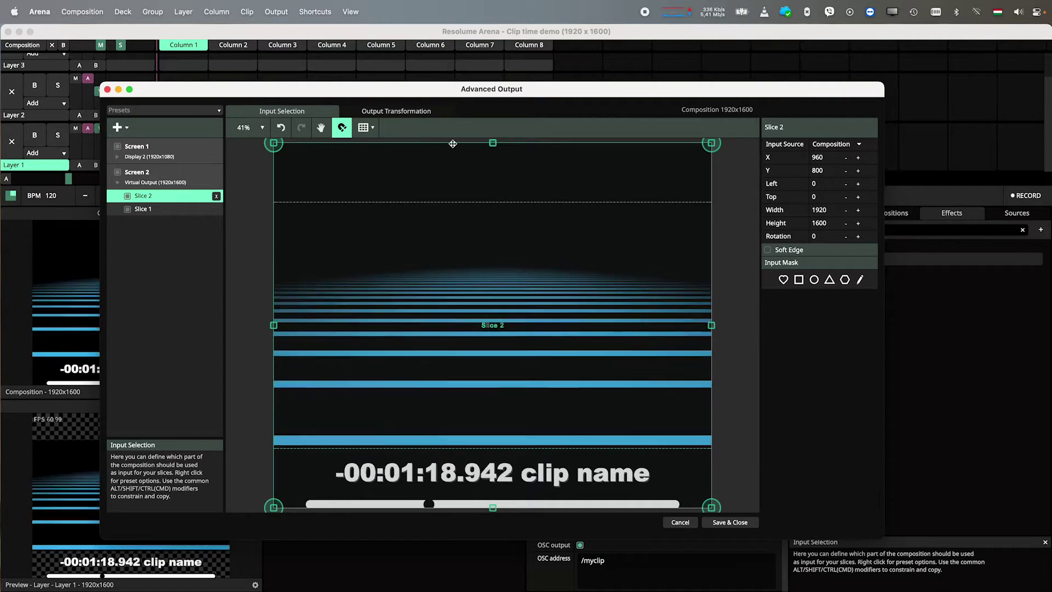
Step: Crop Slice 2's input to the bottom timecode strip, match its output shape, and center it vertically
left_click_drag(452, 144, 451, 448)
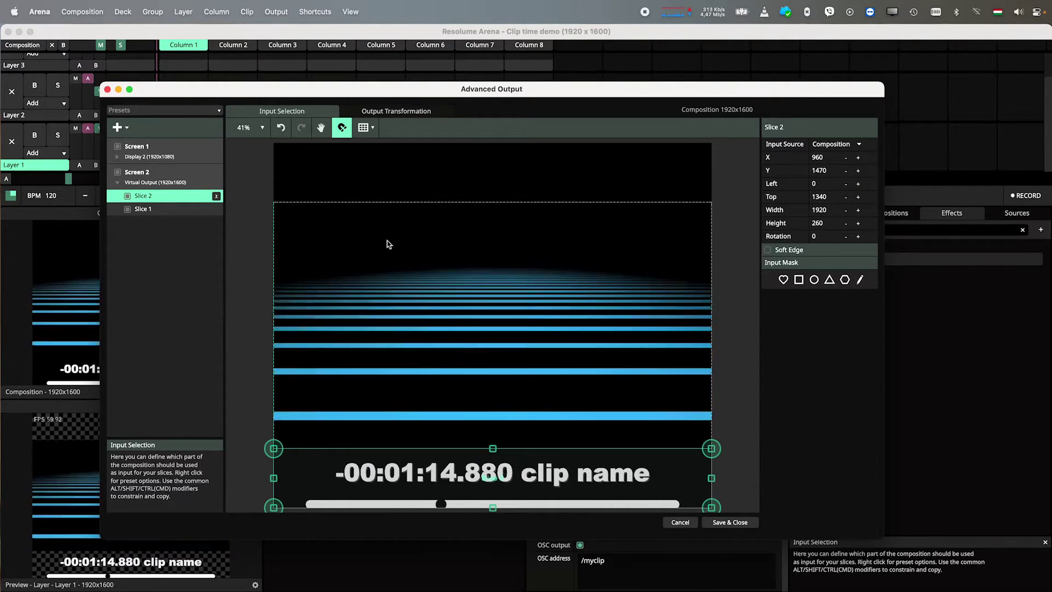
left_click(396, 111)
right_click(408, 219)
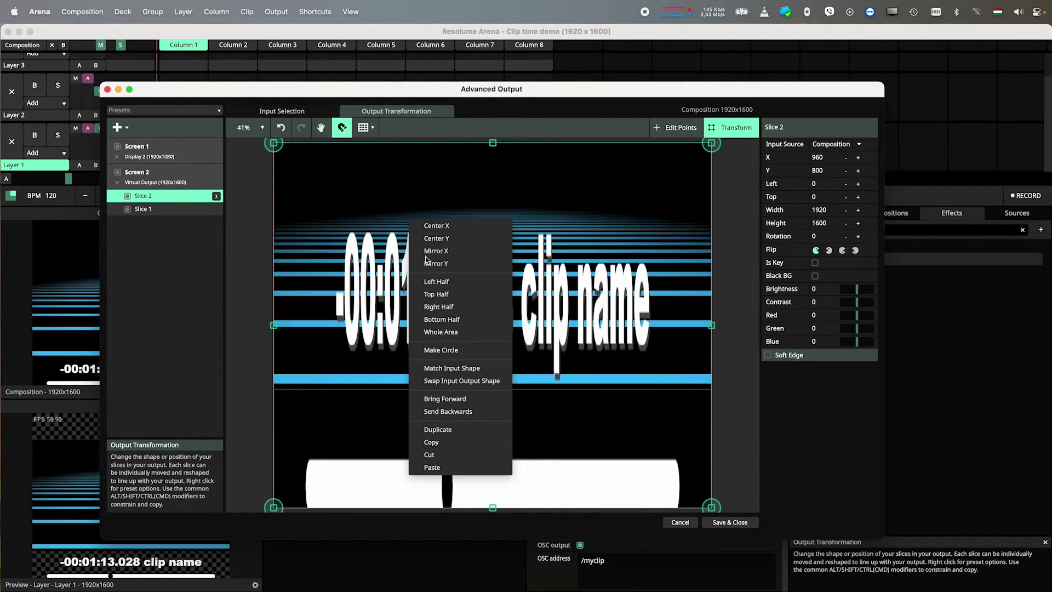
left_click(465, 368)
left_click_drag(483, 486, 485, 332)
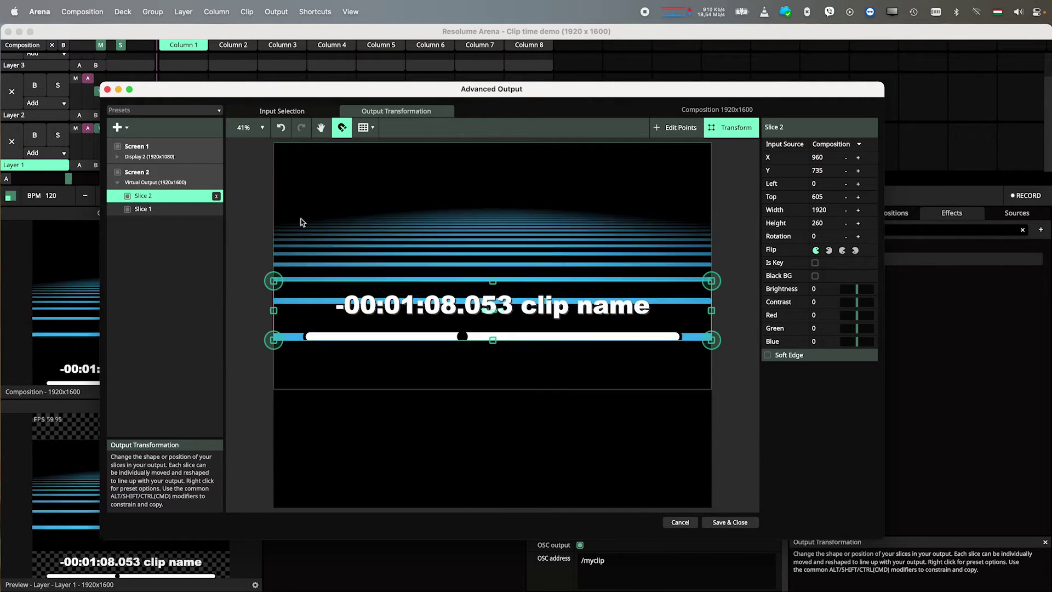
Step: Route Screen 2 to Display 3 and drag Slice 2's timecode strip to the top of the output
left_click(165, 177)
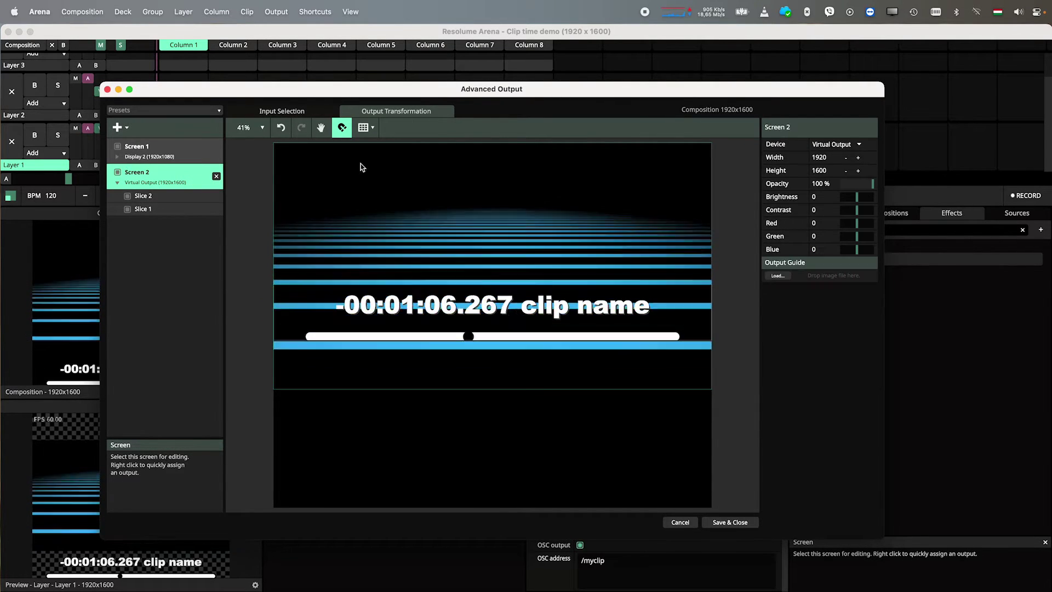
left_click(842, 146)
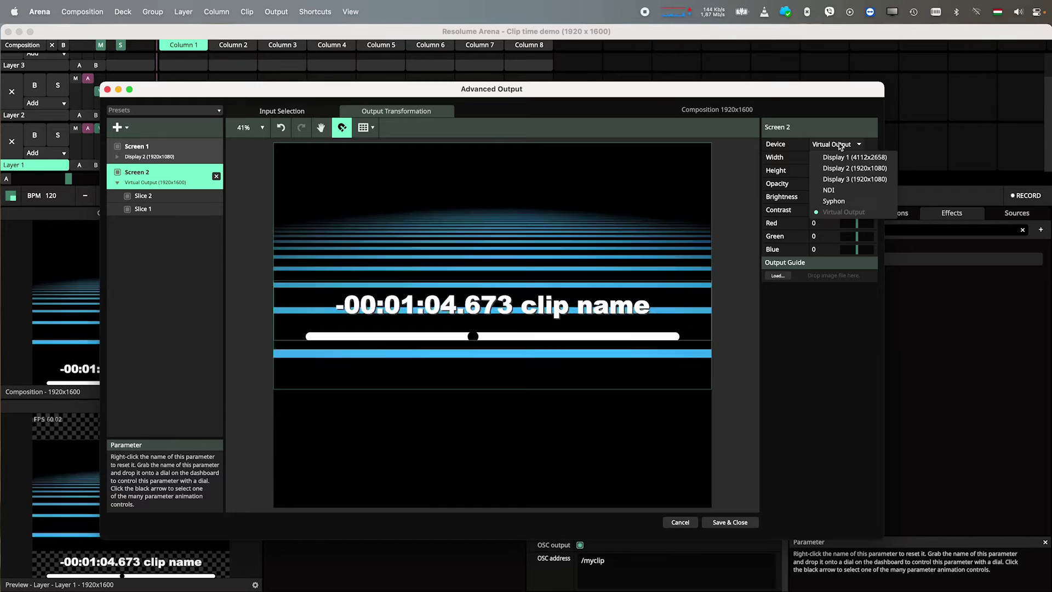
left_click(844, 180)
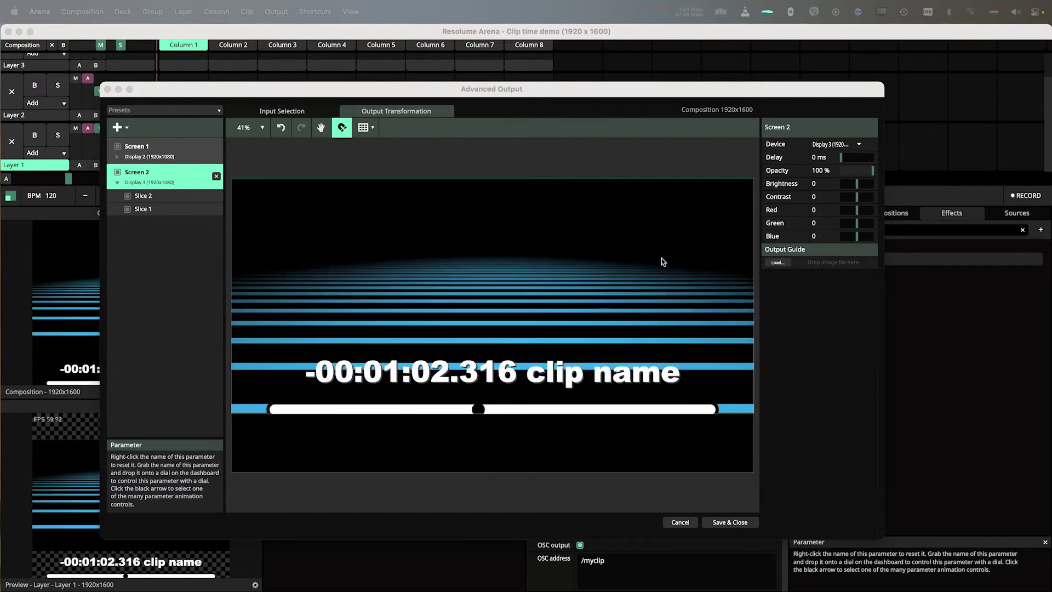
left_click(485, 374)
left_click_drag(485, 375, 486, 210)
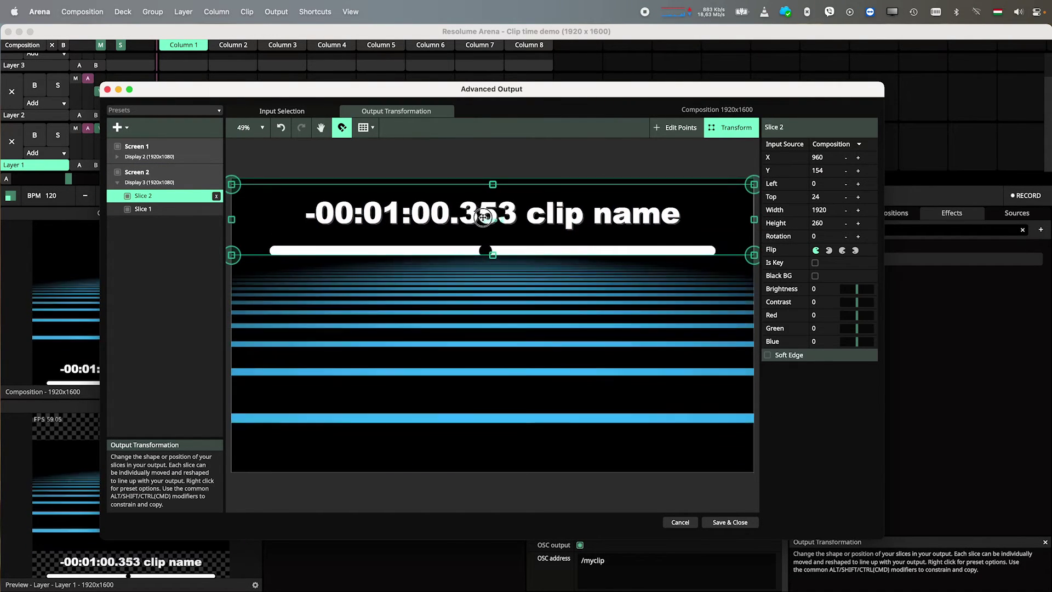